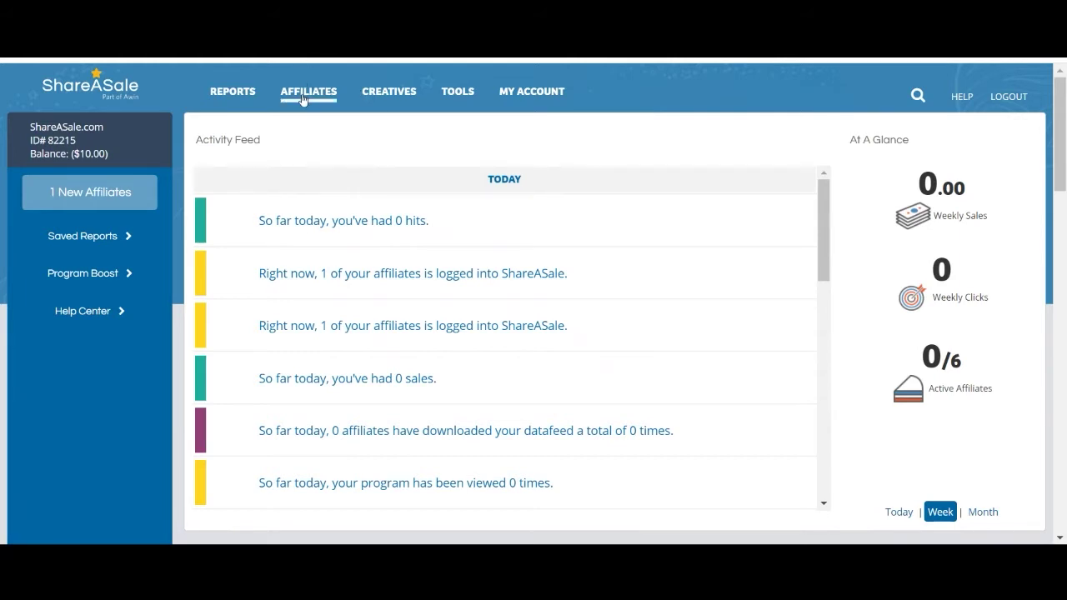
# Open the All Affiliates list and scroll through all six affiliate cards
pyautogui.moveTo(307, 93)
pyautogui.click(239, 140)
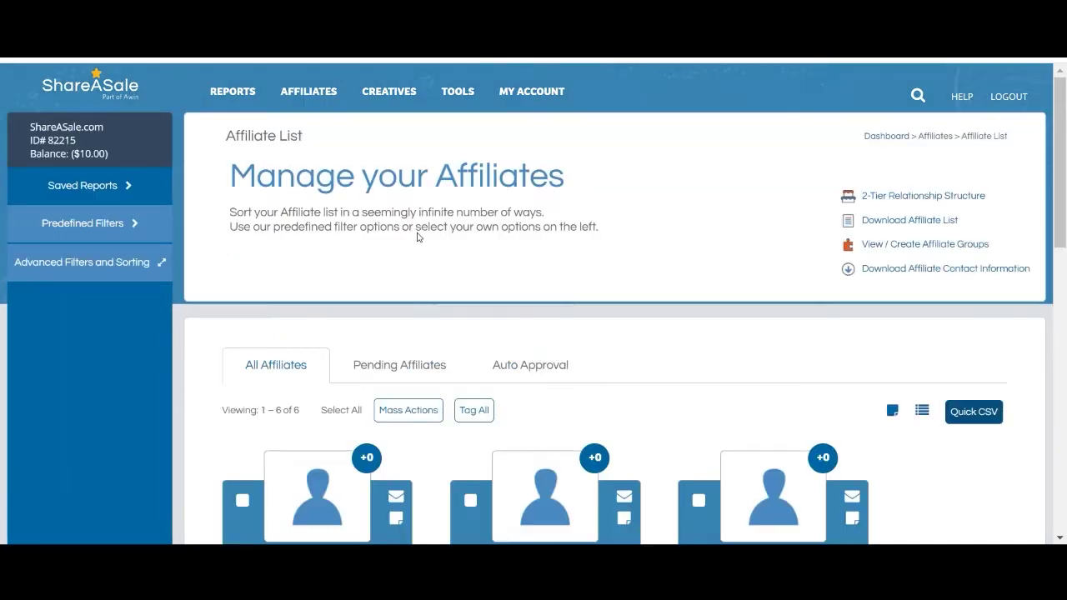
pyautogui.scroll(-2, 418, 242)
pyautogui.scroll(-2, 425, 279)
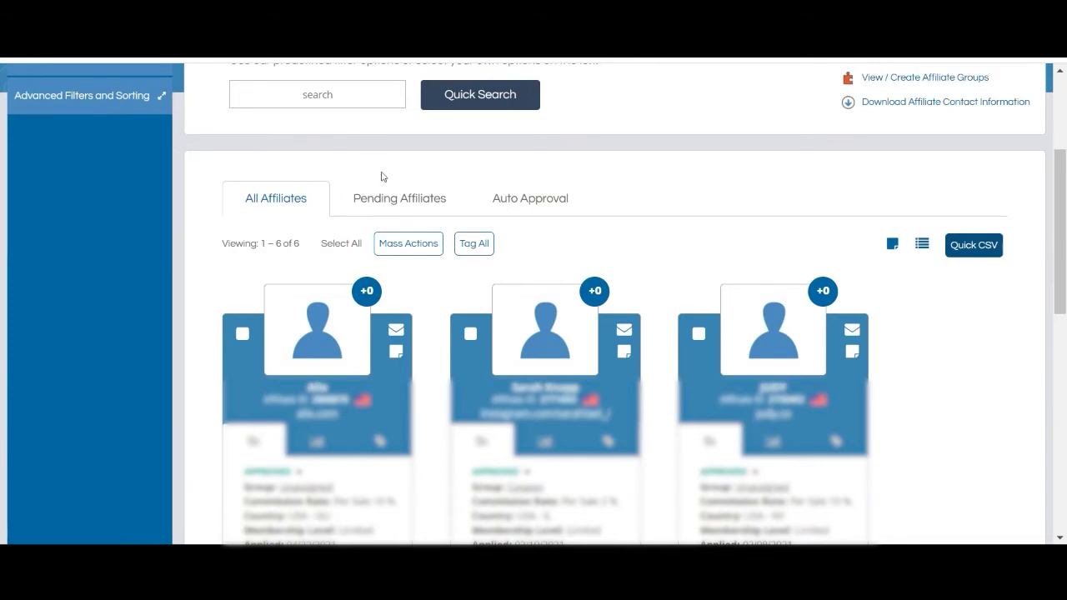
pyautogui.scroll(1, 537, 321)
pyautogui.scroll(2, 537, 321)
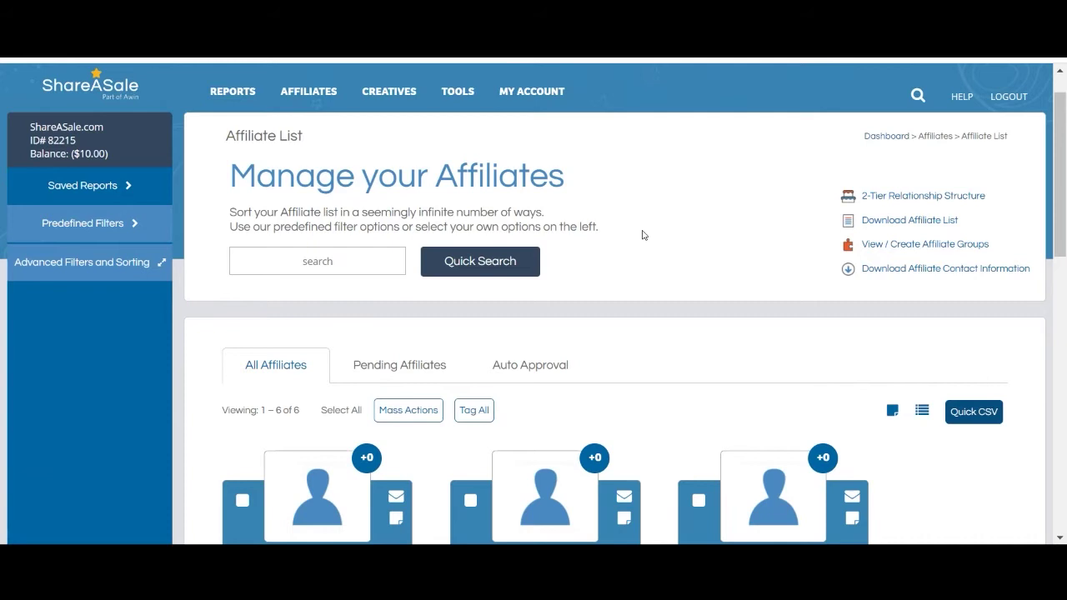
pyautogui.scroll(-1, 645, 271)
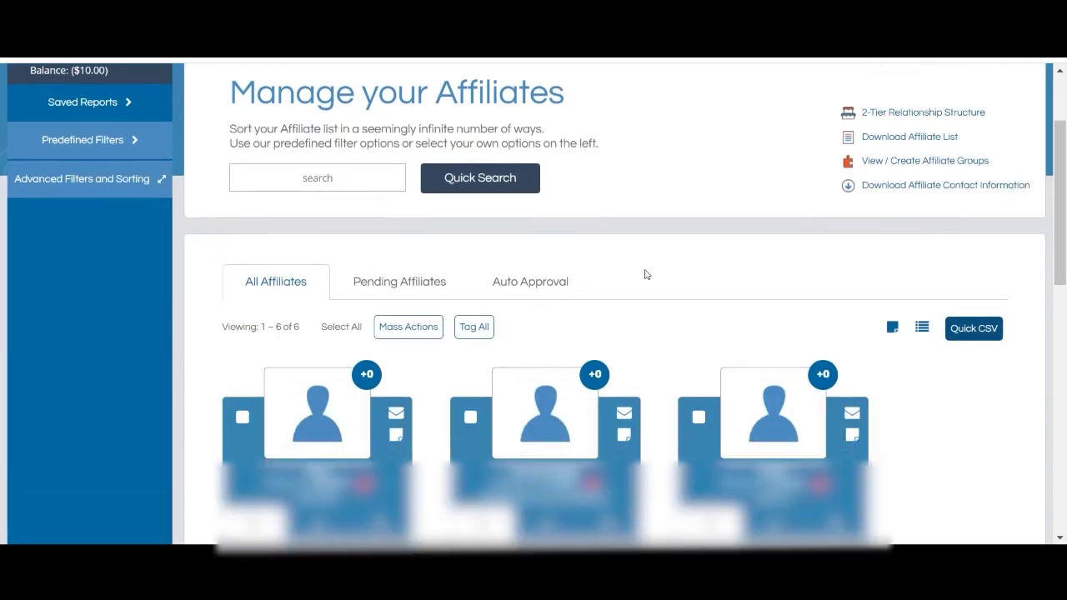
# Mark the pending 08/19/2020 affiliate application as approved and apply it with Update
pyautogui.click(409, 283)
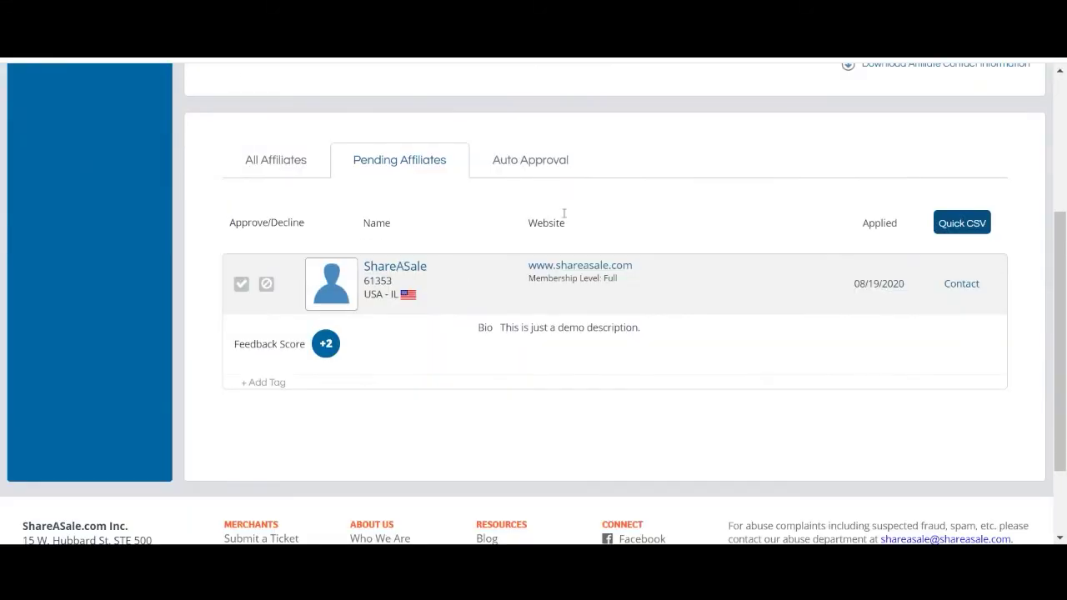
pyautogui.scroll(1, 670, 239)
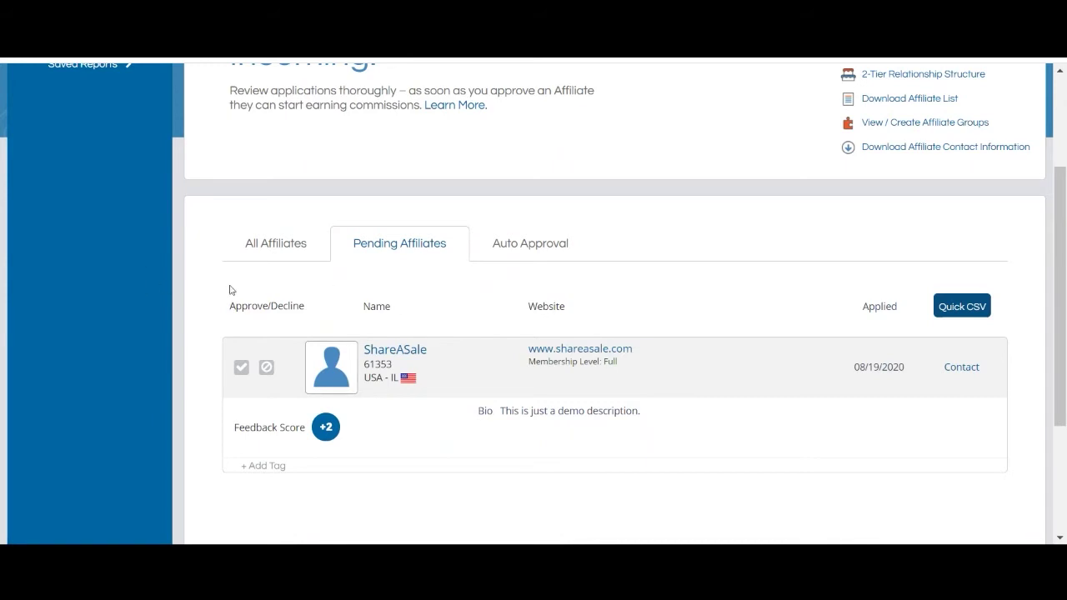
pyautogui.click(241, 367)
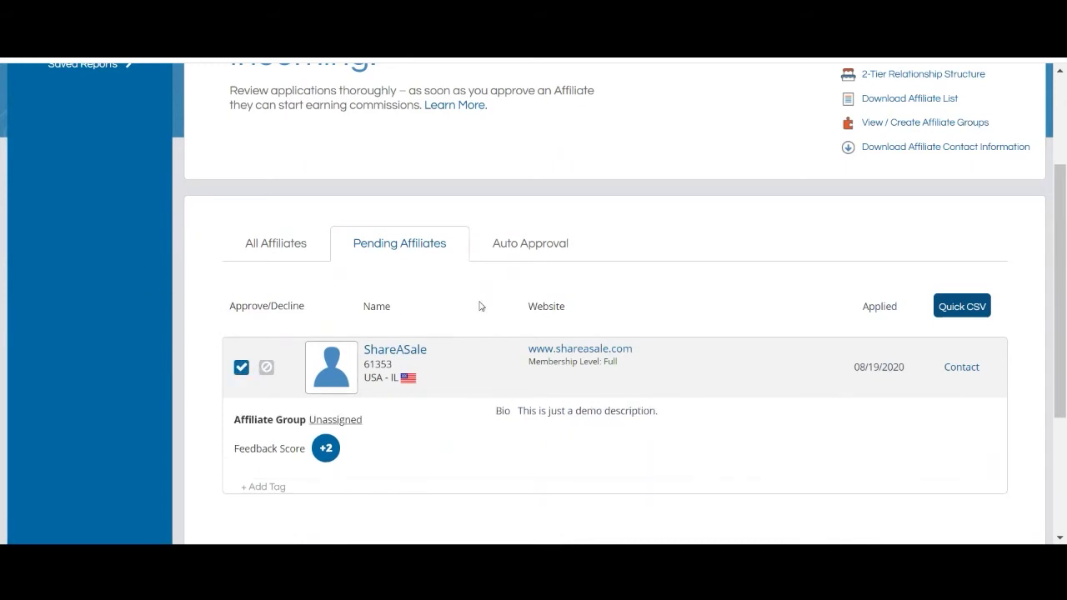
pyautogui.scroll(-3, 481, 306)
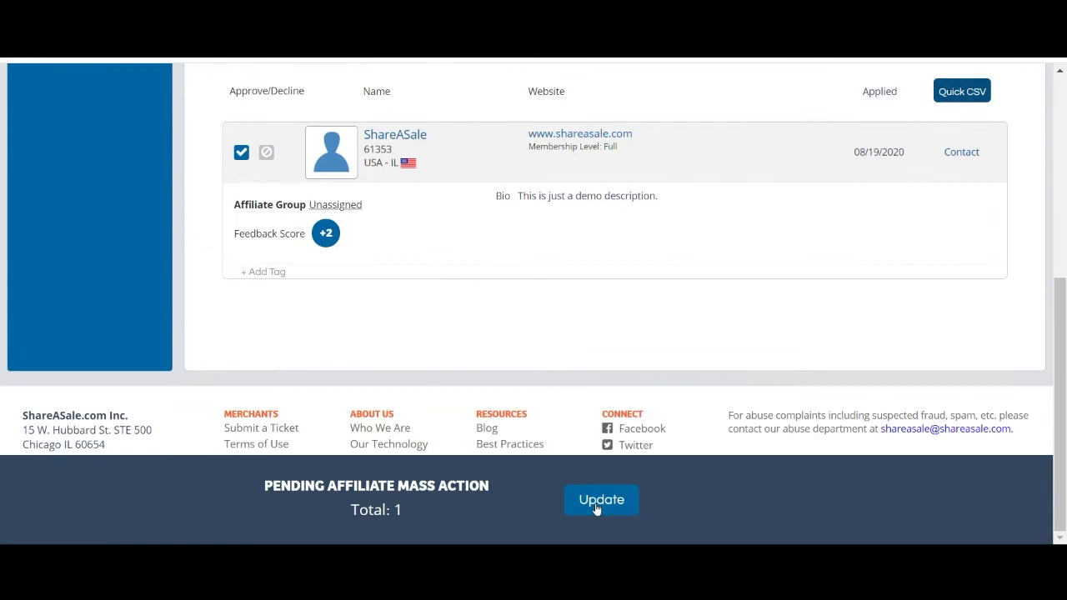
pyautogui.click(597, 505)
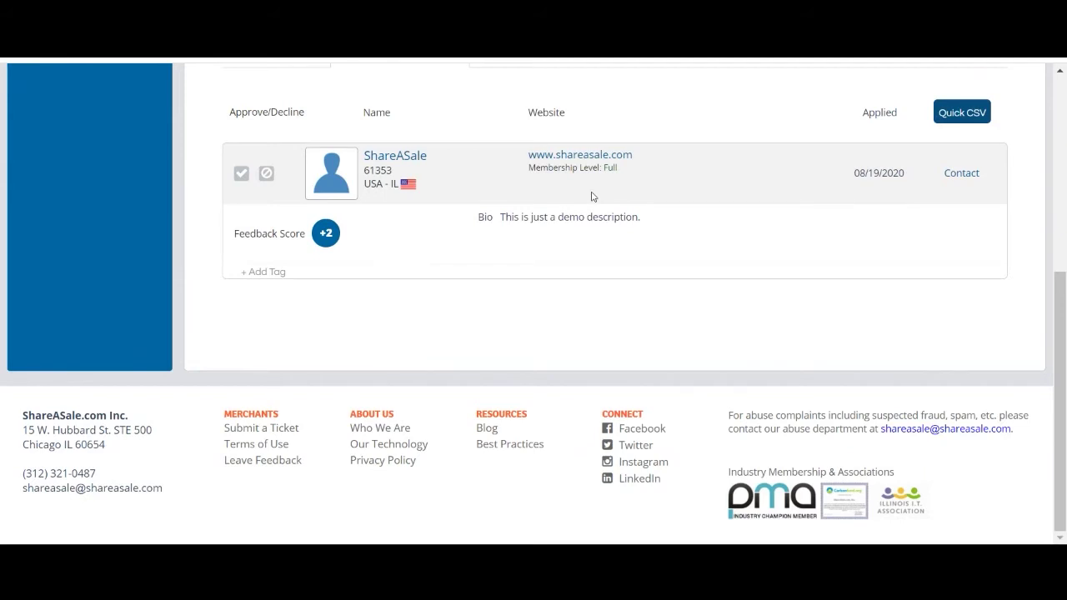
pyautogui.scroll(3, 460, 225)
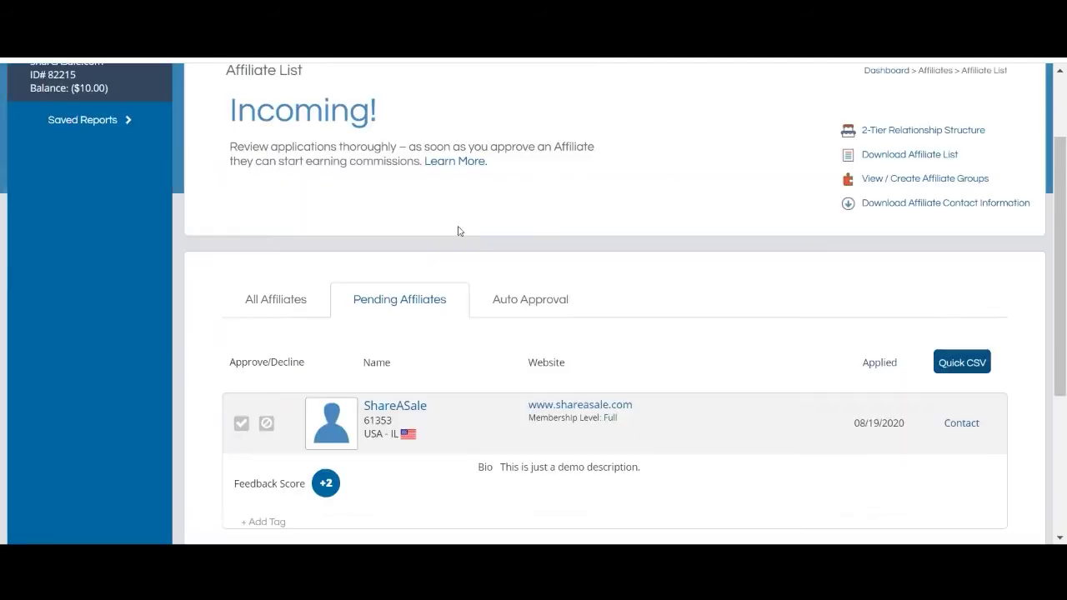
# Review the Plus 10 Feedback Score and Rule 2 auto-approval rules
pyautogui.click(533, 307)
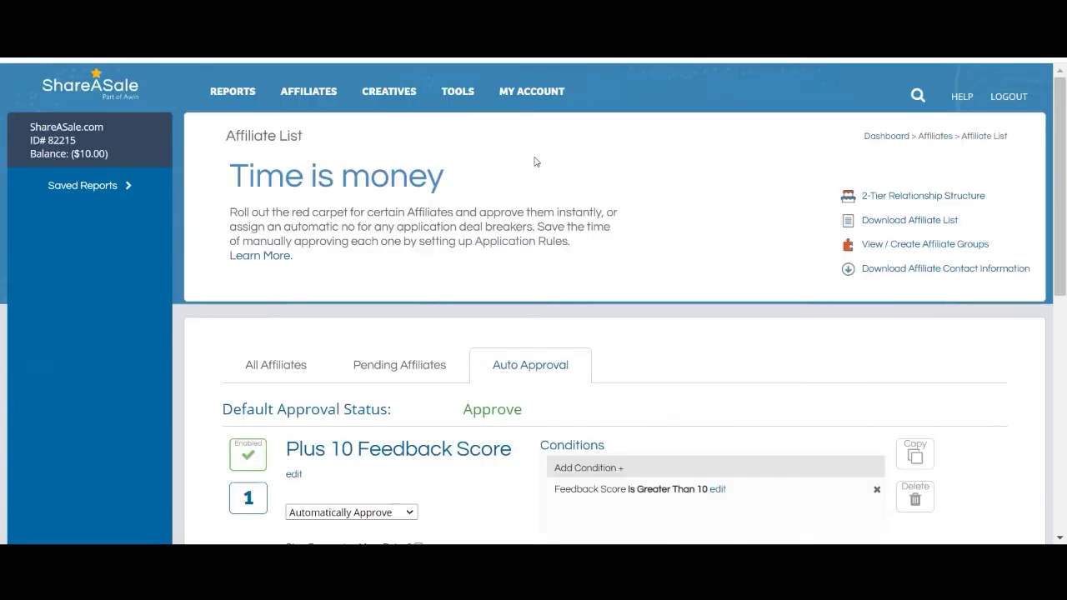
pyautogui.scroll(-3, 539, 185)
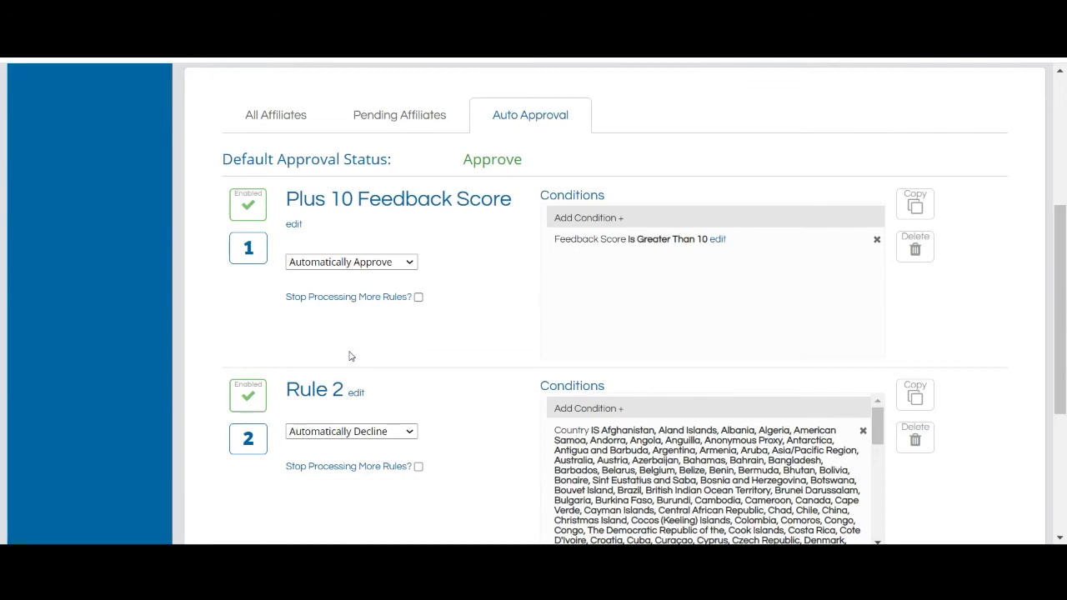
pyautogui.scroll(5, 350, 356)
# Start a New Blank HTML Newsletter from Affiliates > Send Newsletter
pyautogui.moveTo(338, 156)
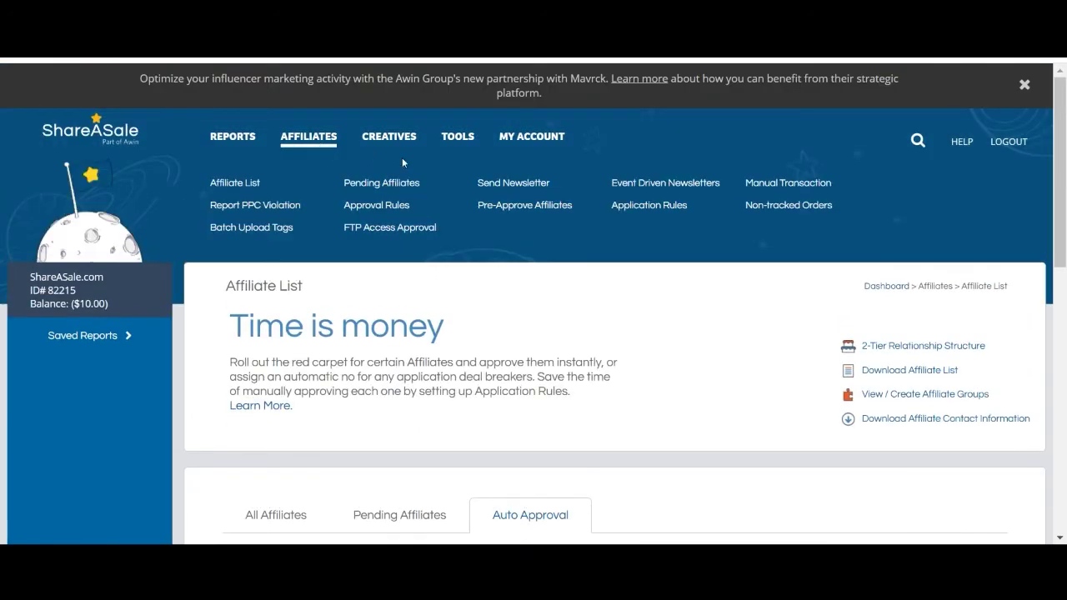
pyautogui.click(506, 183)
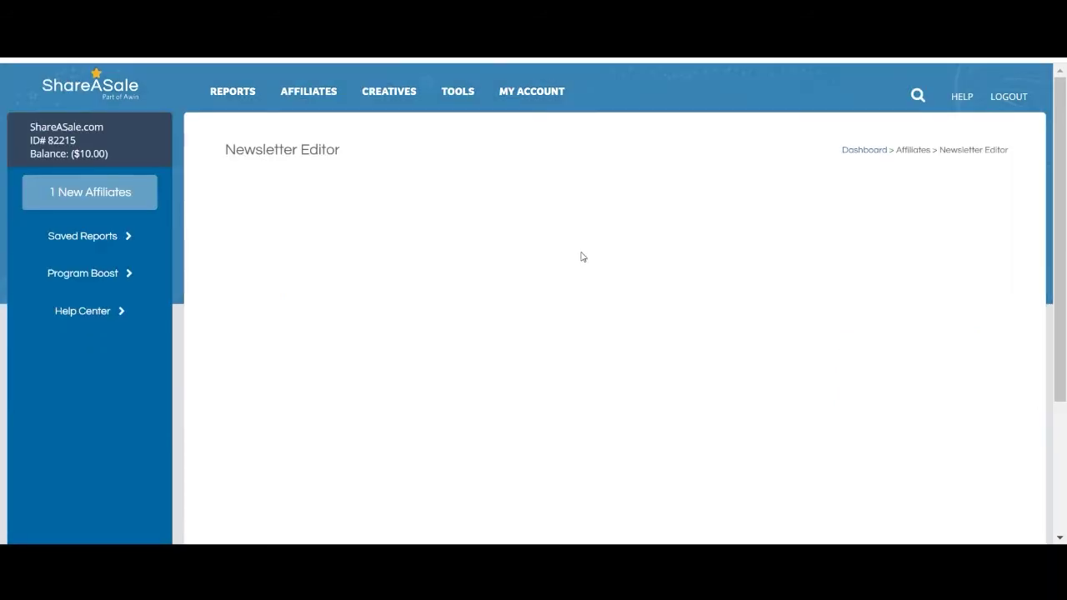
pyautogui.scroll(-1, 617, 242)
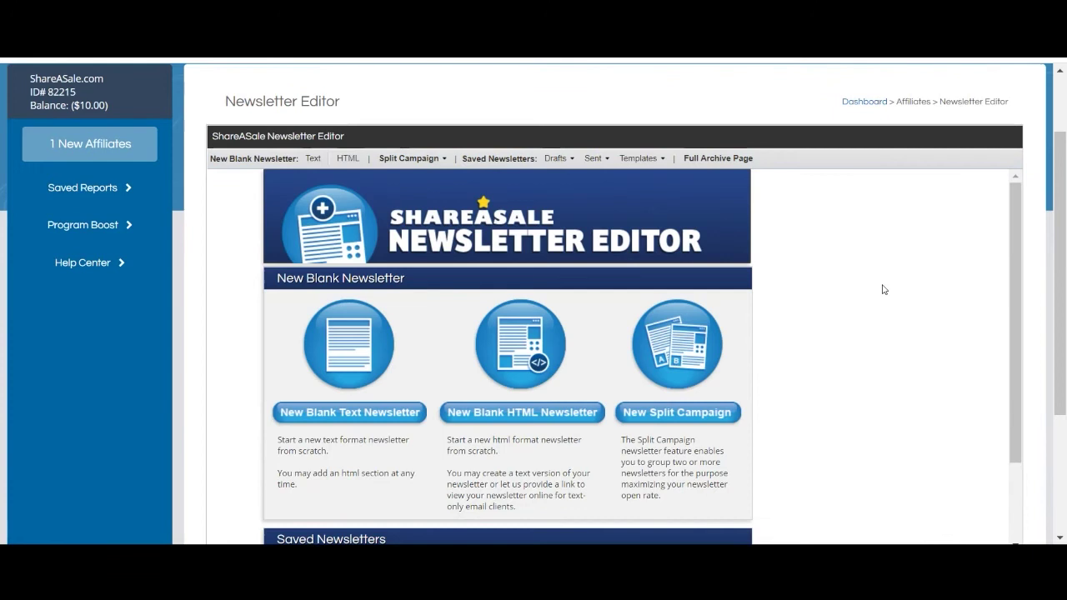
pyautogui.scroll(-1, 833, 296)
pyautogui.click(541, 329)
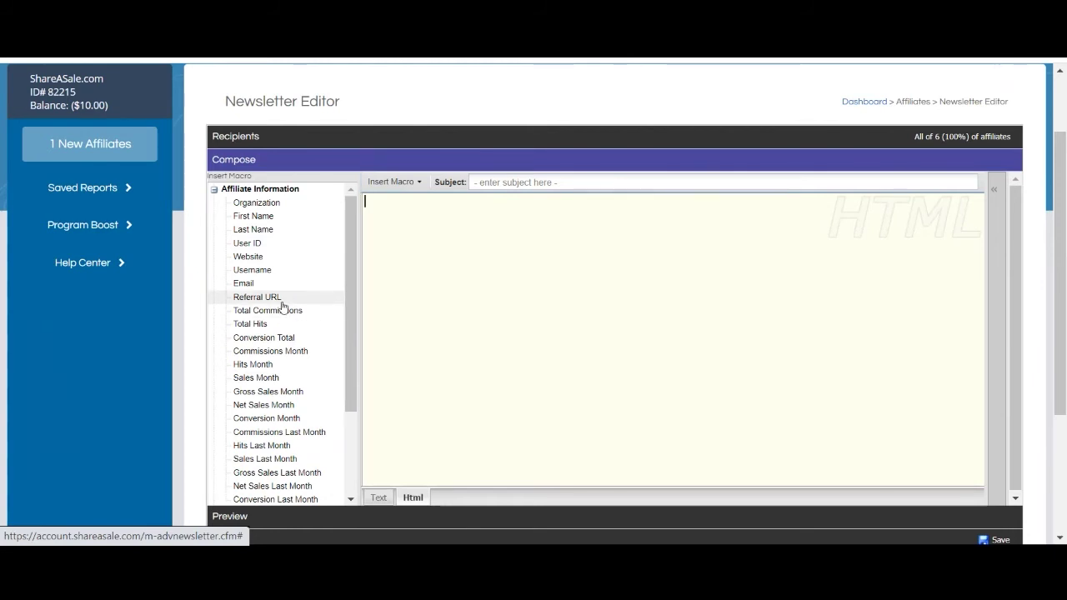
# Expand the Banner macros under Insert Macro and load the available banners
pyautogui.scroll(-2, 282, 308)
pyautogui.scroll(-1, 282, 308)
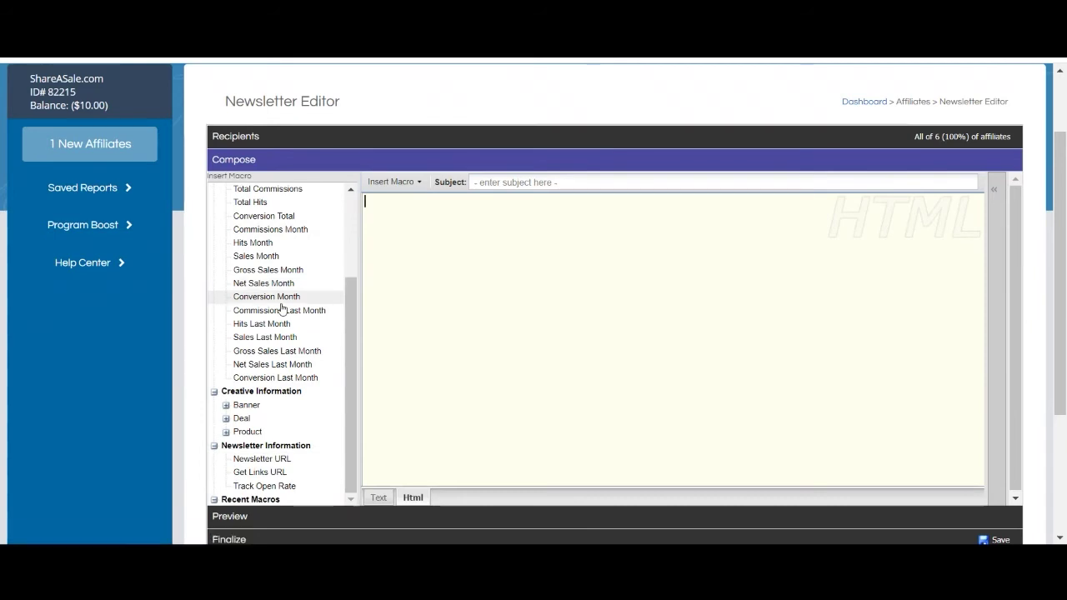
pyautogui.click(241, 406)
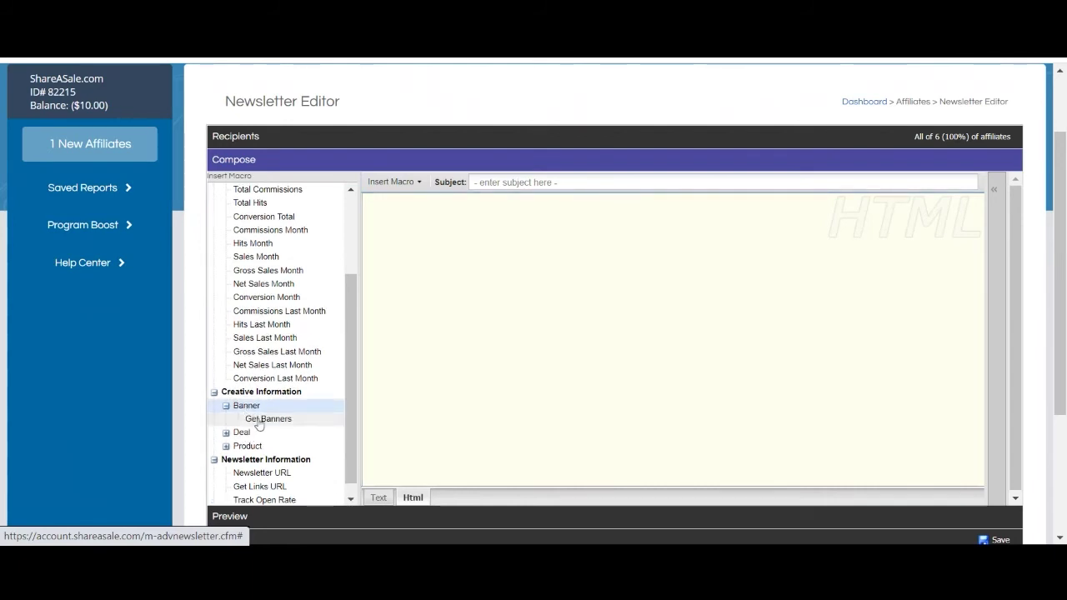
pyautogui.click(260, 420)
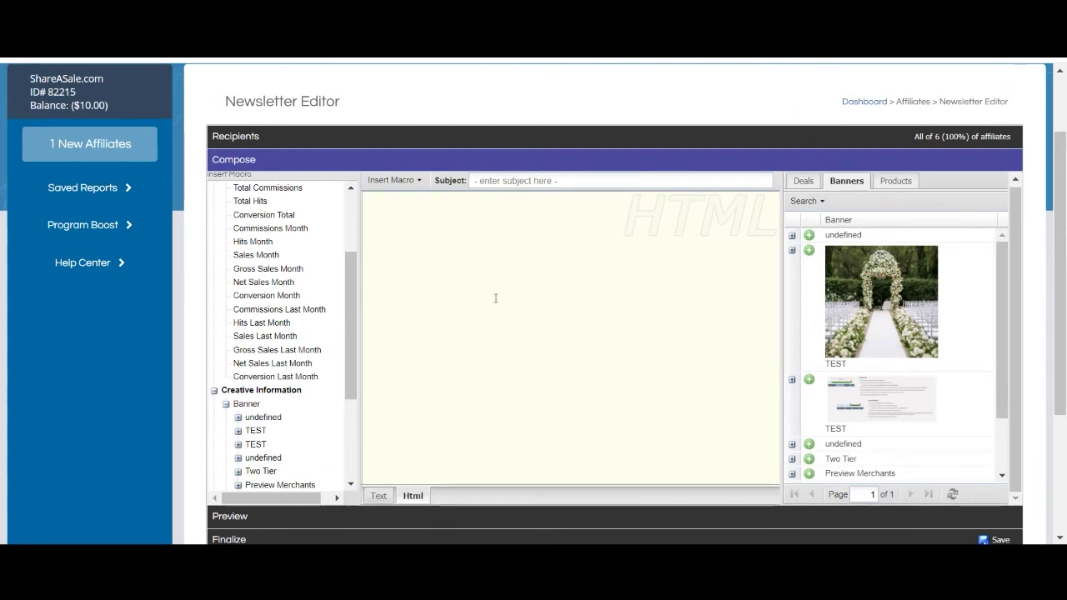
pyautogui.scroll(-2, 504, 309)
# Show the Preview of the blank-subject, empty-body newsletter addressed to all 6 affiliates
pyautogui.click(512, 351)
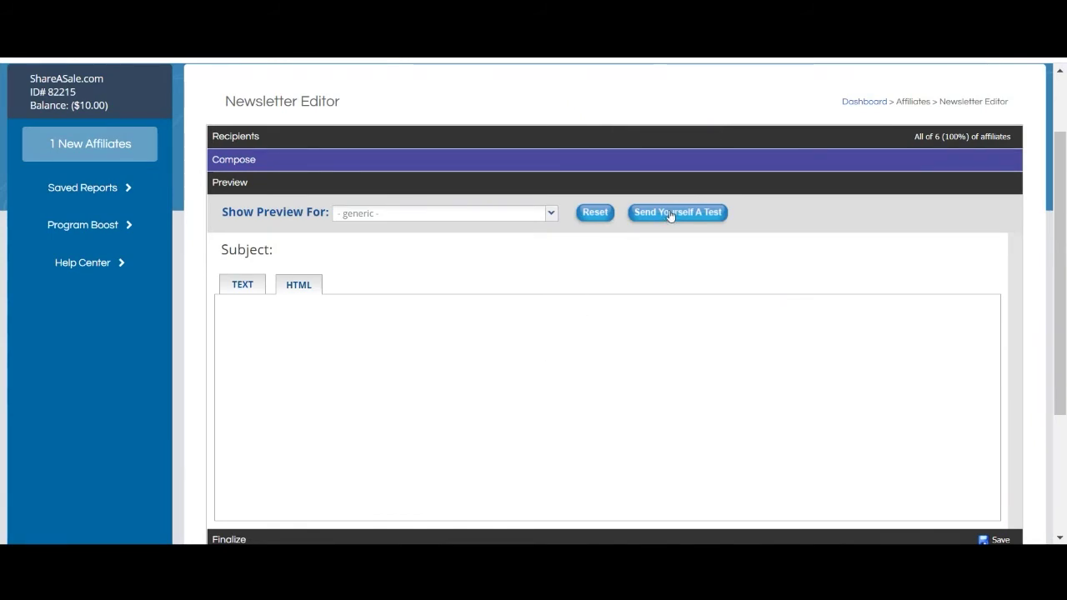
pyautogui.moveTo(672, 216)
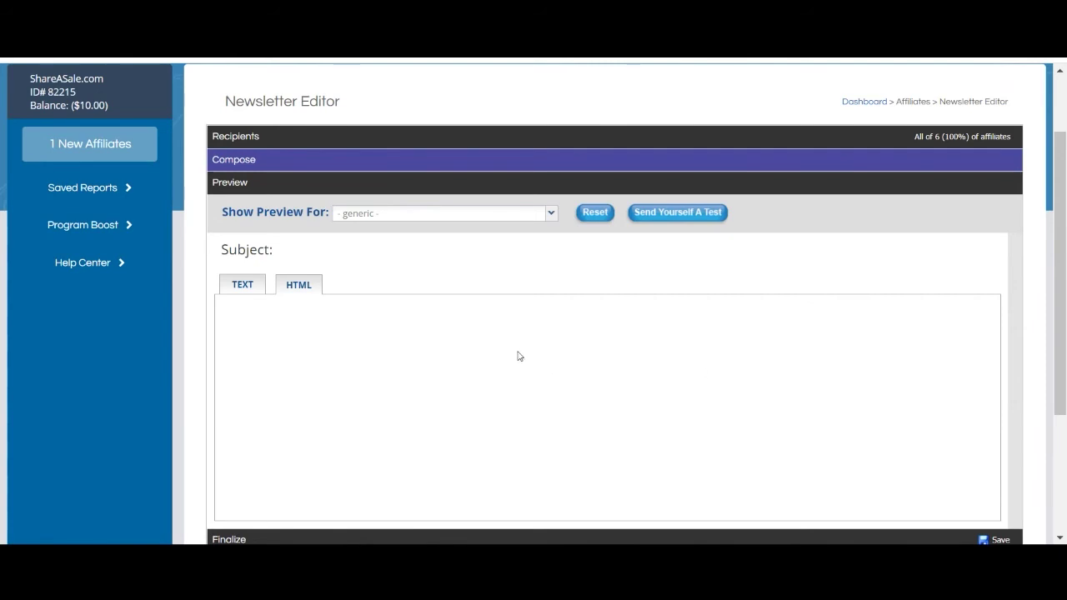
pyautogui.scroll(1, 359, 318)
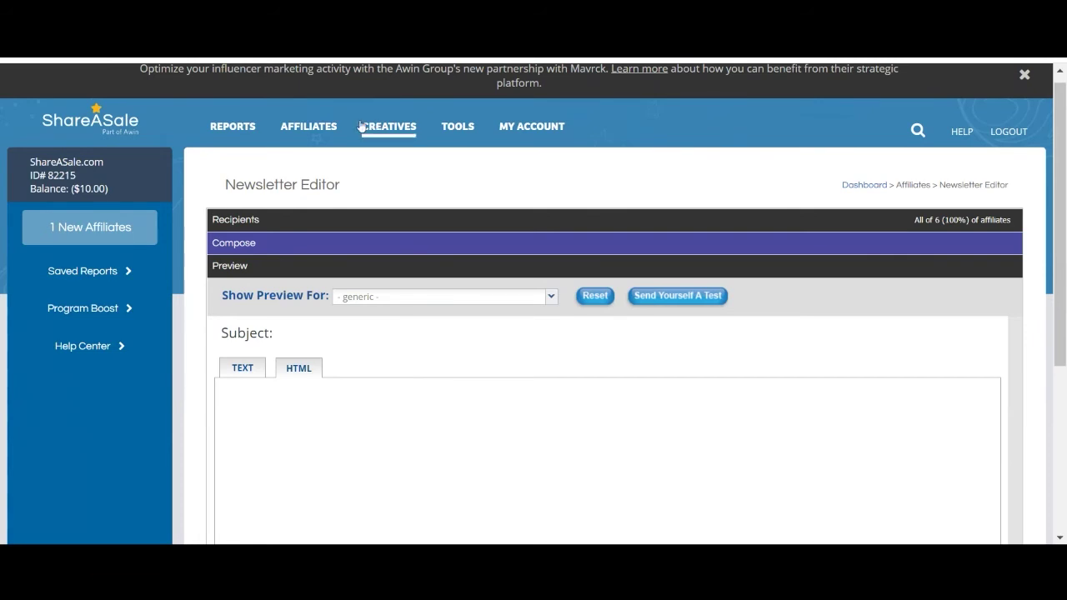
# Open Affiliates > Manual Transaction and view the Choose Affiliate list without selecting anyone
pyautogui.click(325, 129)
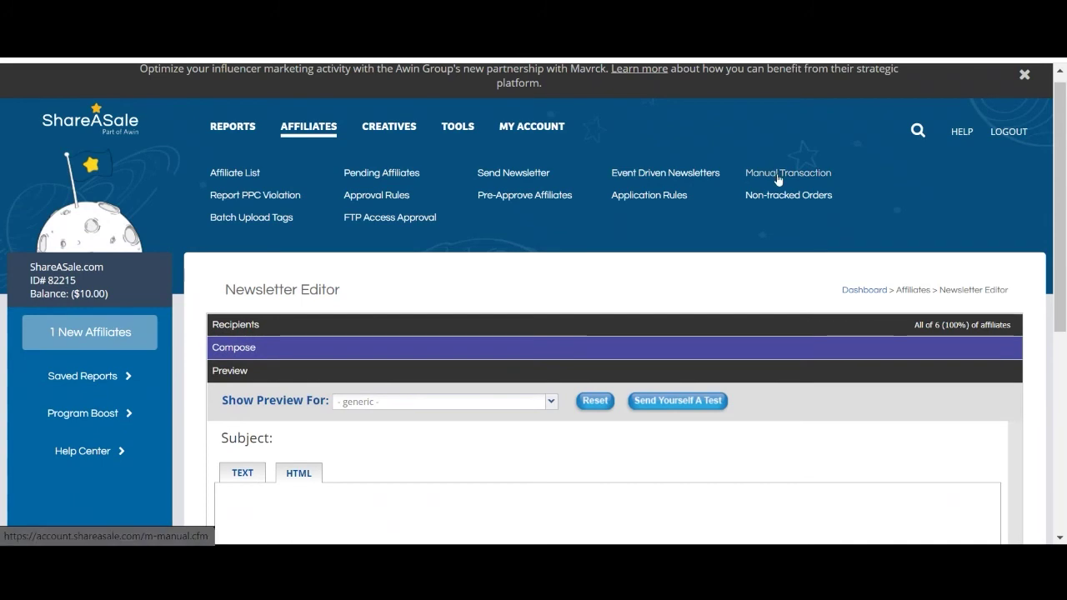
pyautogui.click(750, 173)
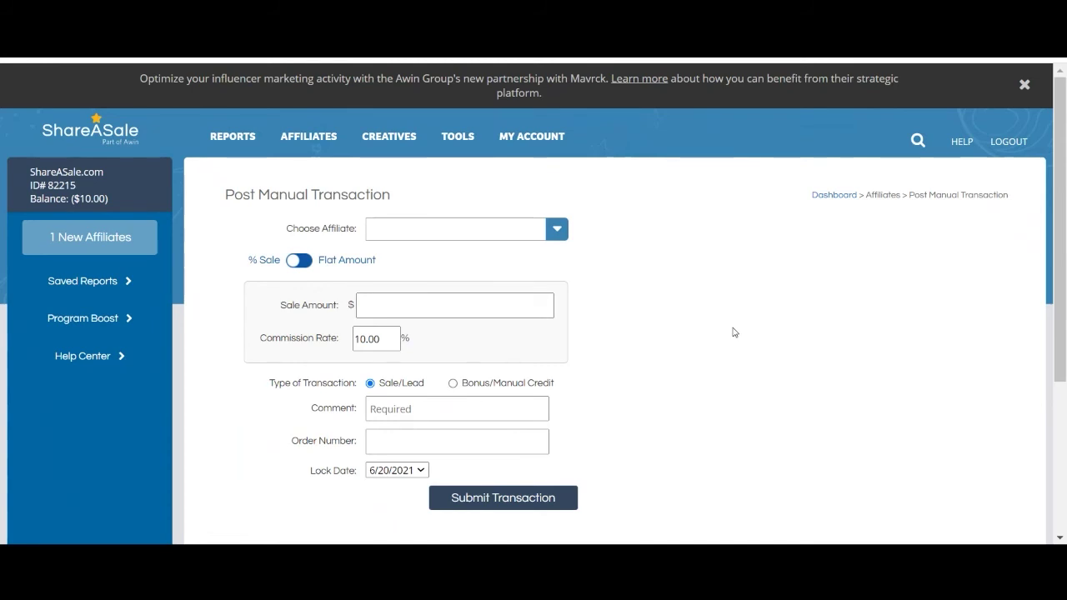
pyautogui.scroll(-1, 717, 312)
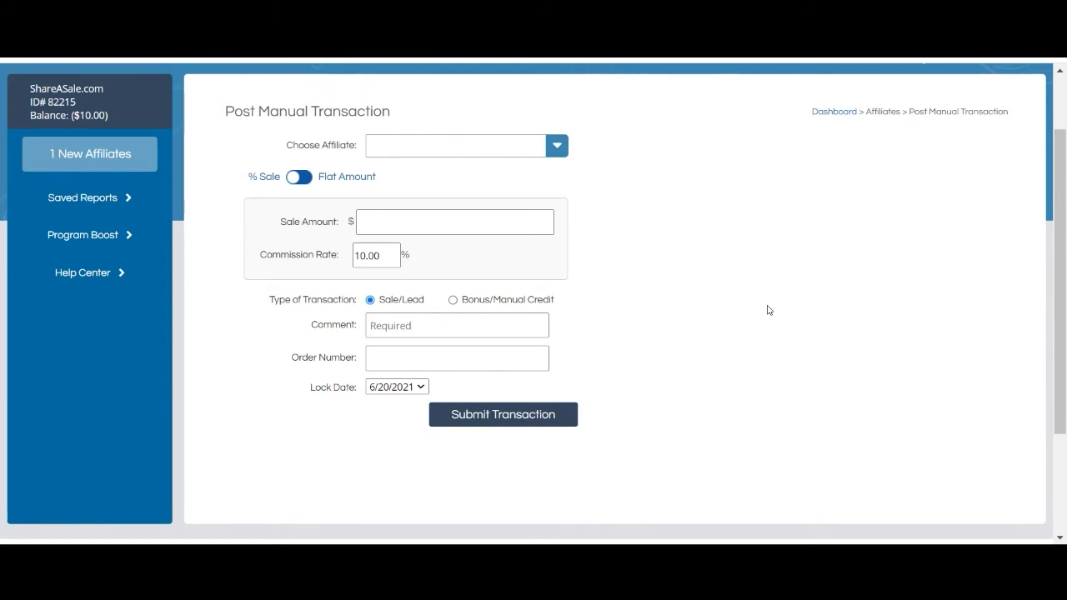
pyautogui.click(559, 148)
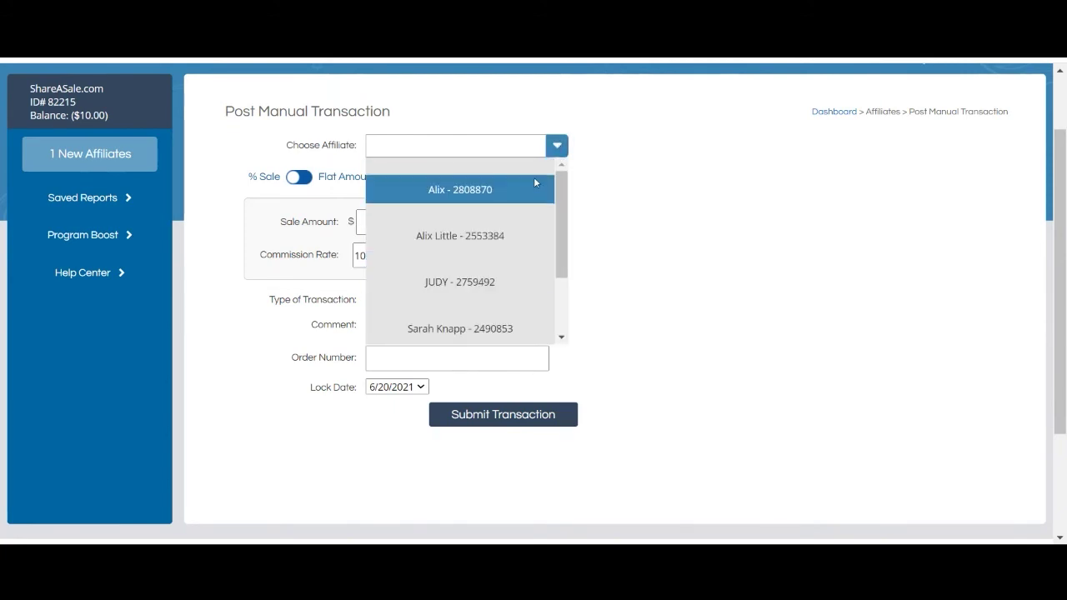
pyautogui.click(649, 173)
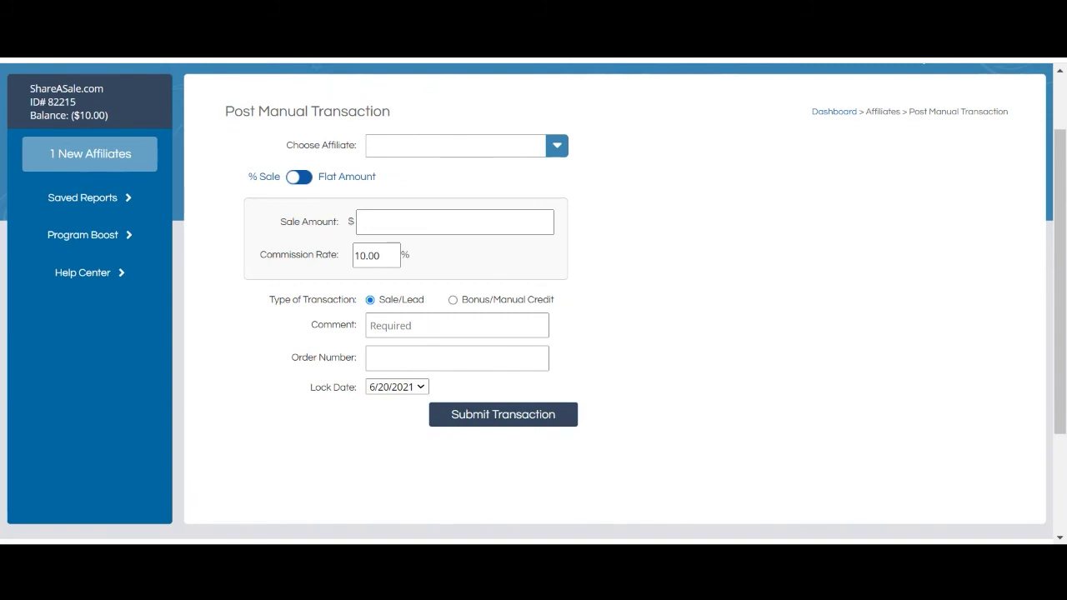
# Scroll back to the top of the Post Manual Transaction form
pyautogui.scroll(1, 686, 298)
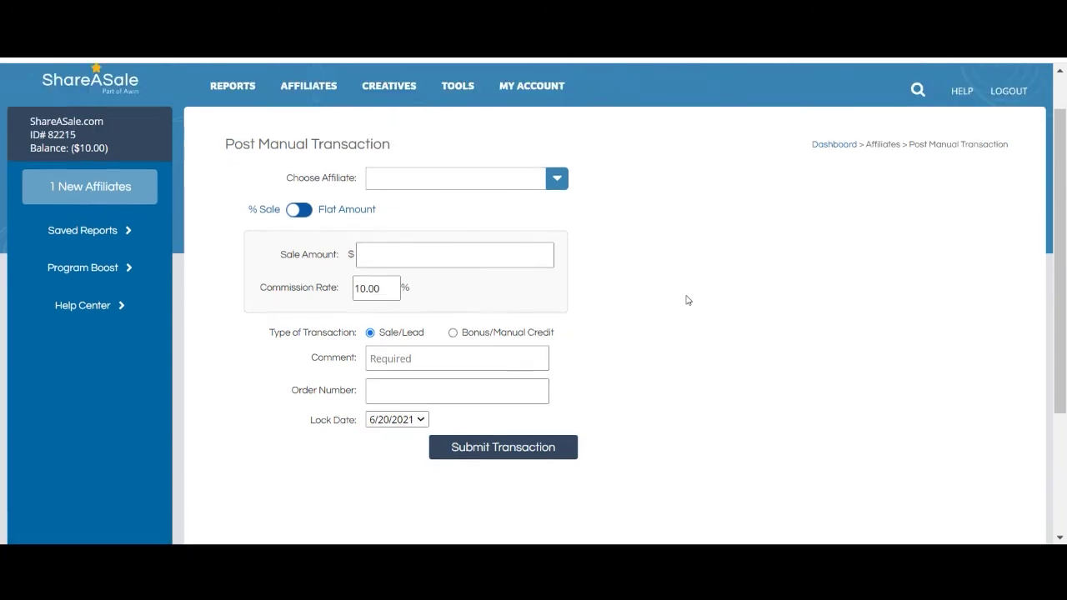